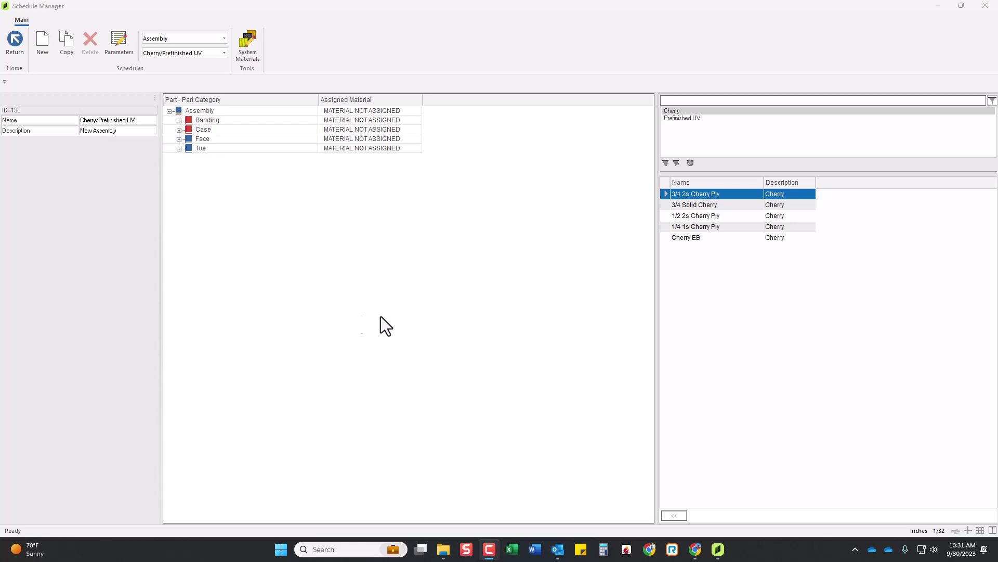
Switch to door schedules, rename 'New Door' to 'Cherry 5-Piece' and clear its description.
click(172, 39)
click(155, 77)
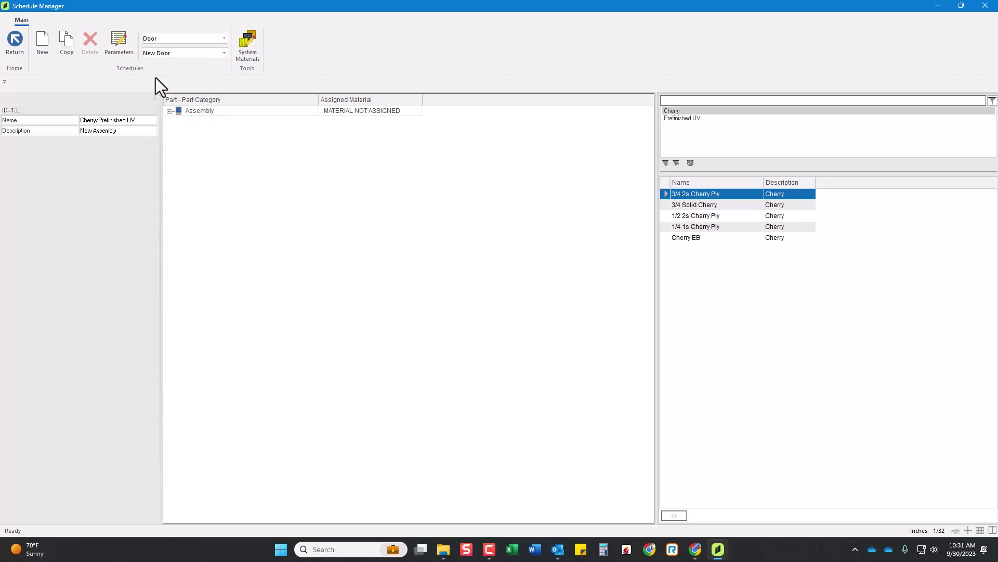
click(96, 121)
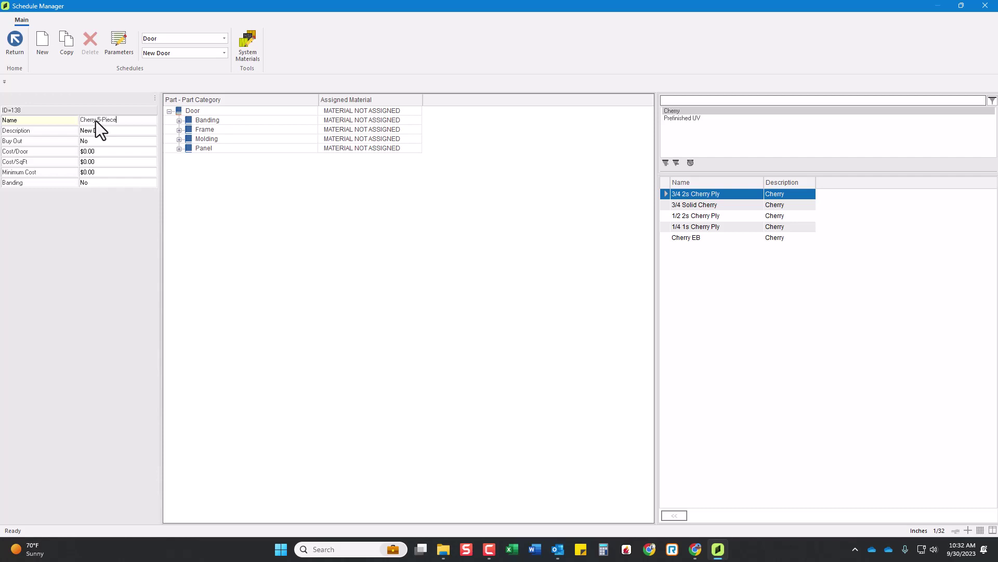
key(Return)
click(122, 122)
key(Tab)
click(227, 215)
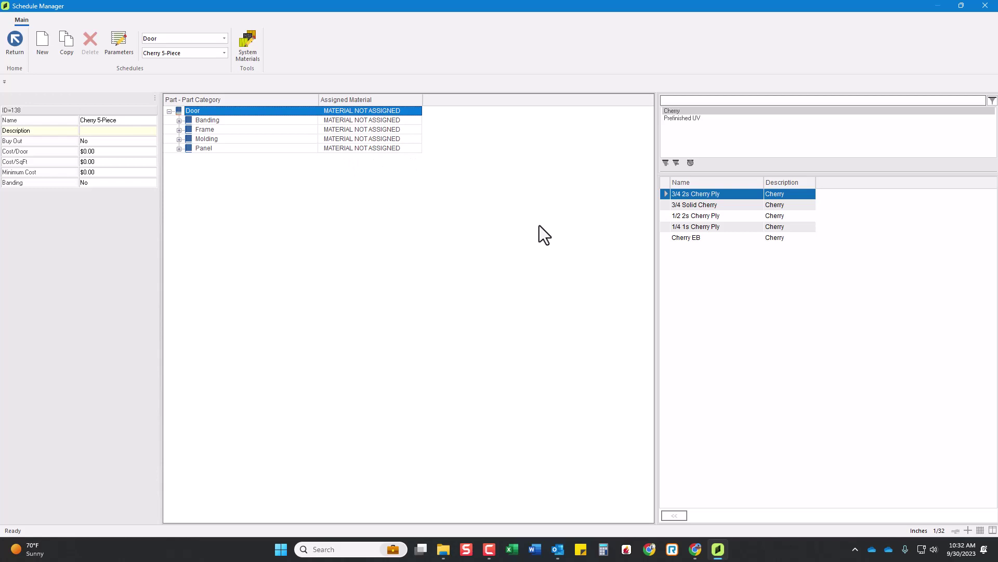
Expand Frame and assign 3/4 Solid Cherry to the Frame category and its rails and stiles.
click(179, 120)
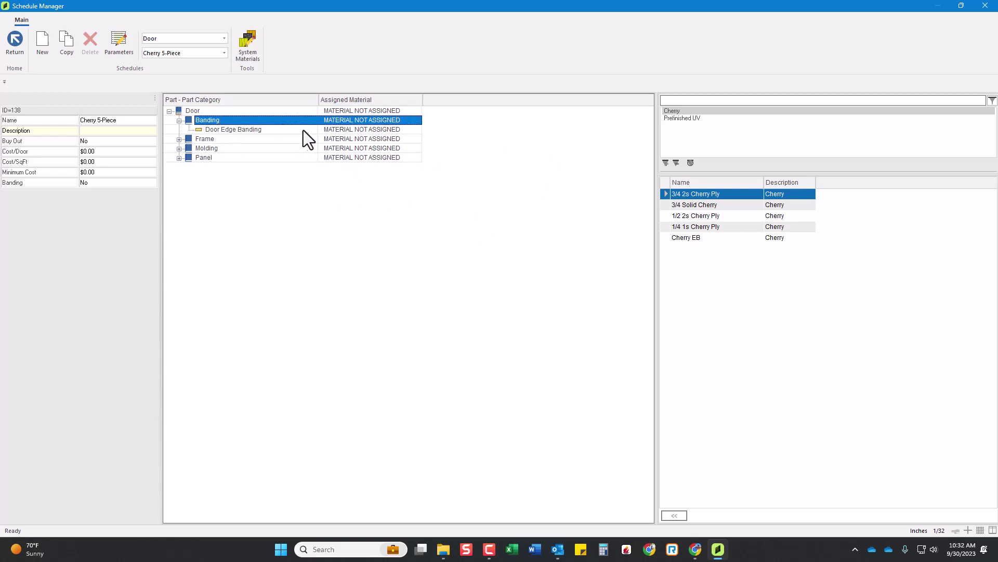
click(179, 140)
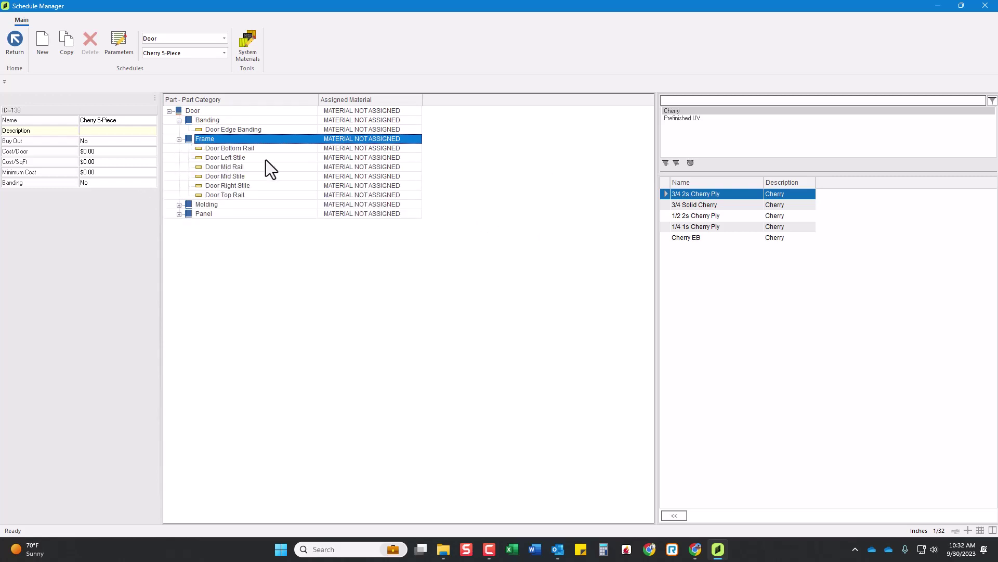
click(679, 205)
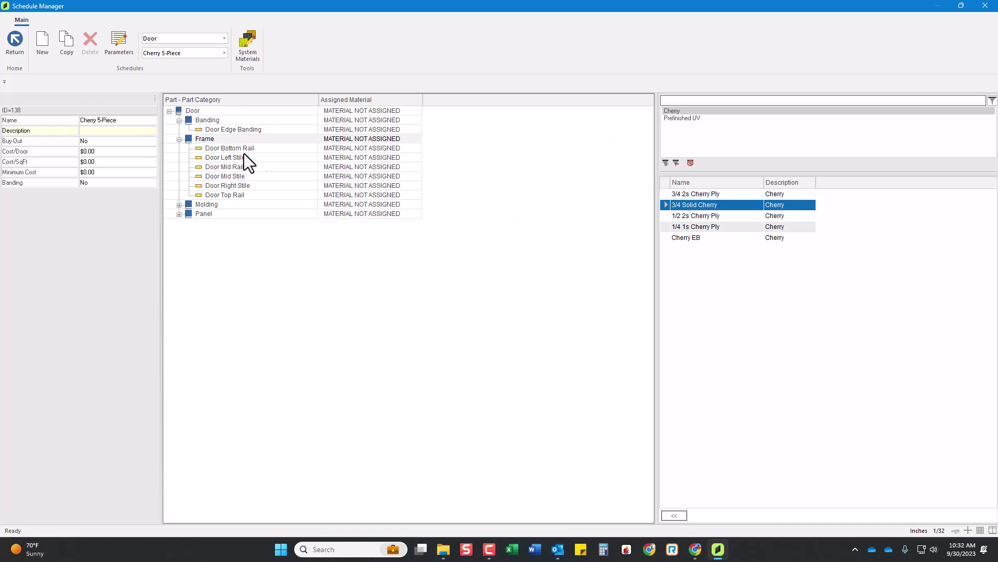
click(235, 139)
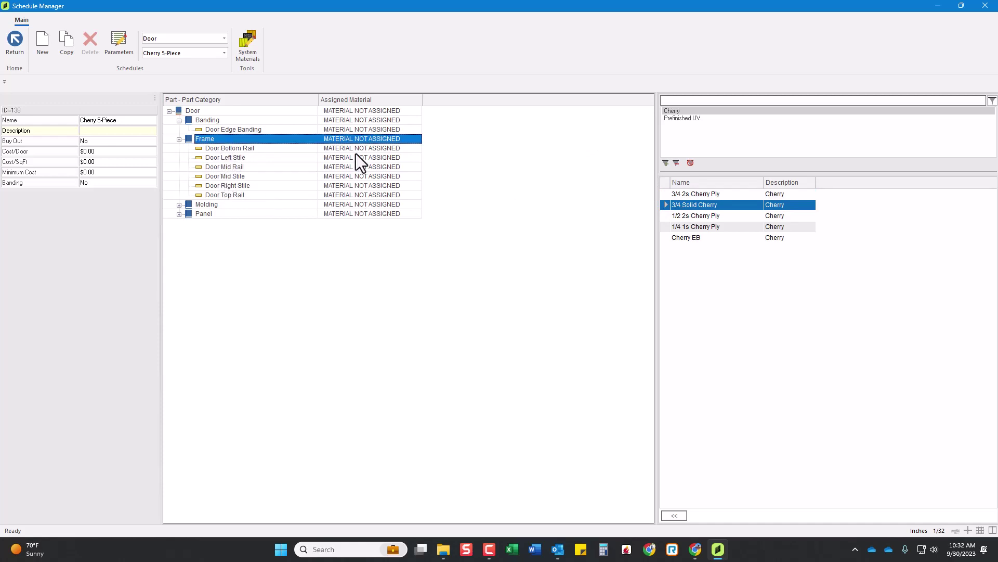
drag(681, 206, 621, 210)
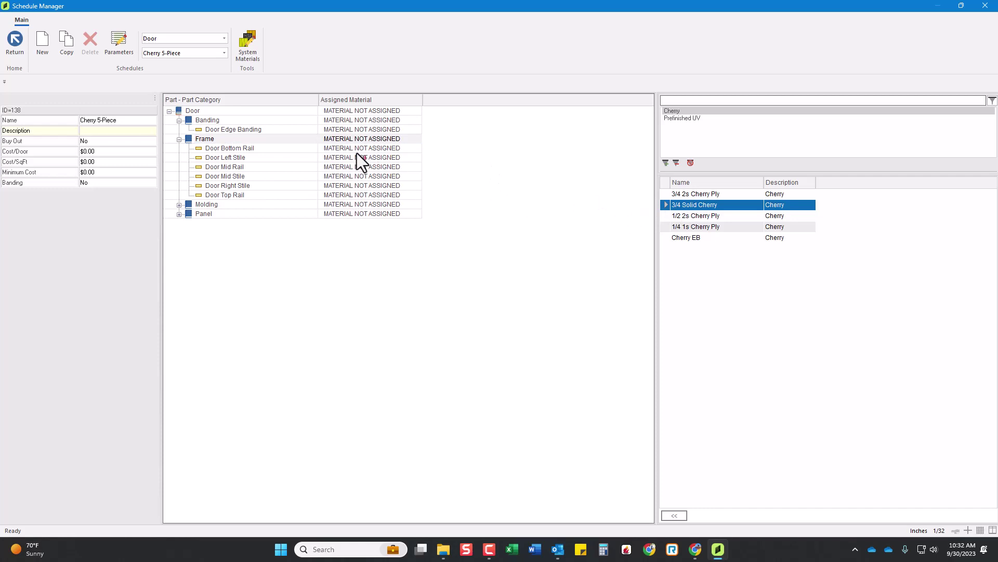
drag(360, 139, 360, 138)
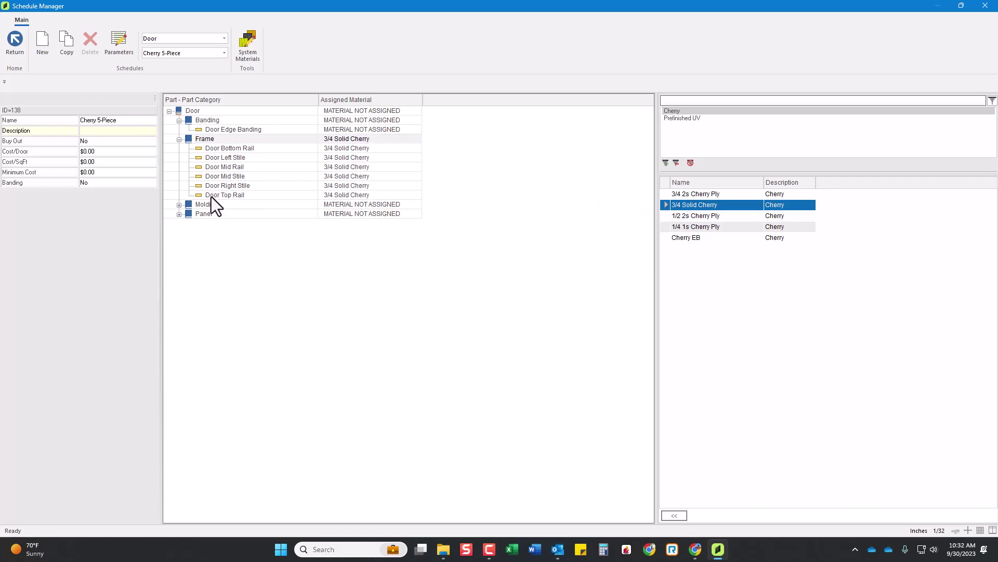
Collapse Banding, review the inside and outside edge molding parts, and expand Panel.
click(200, 120)
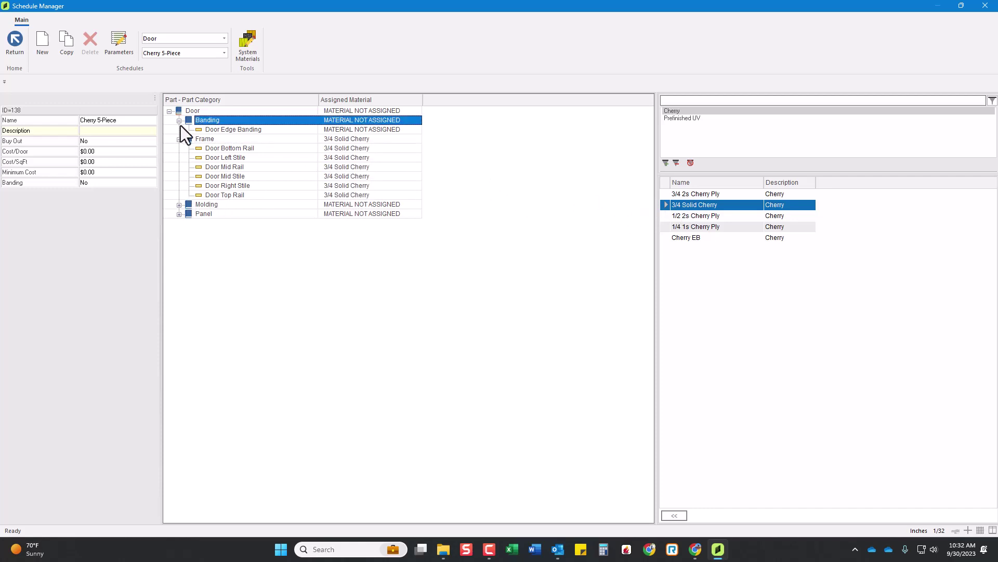
click(179, 121)
click(180, 195)
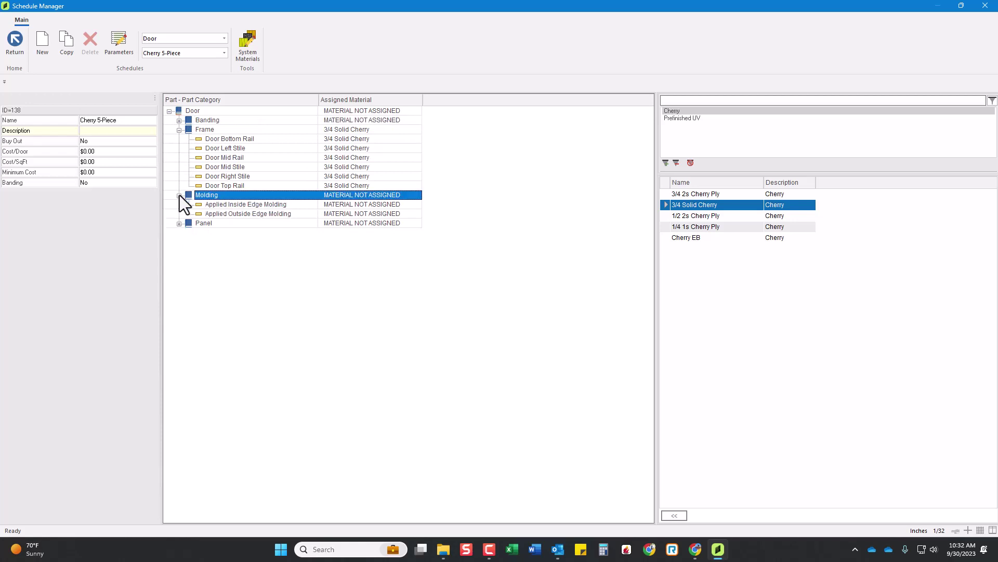
click(244, 205)
click(239, 214)
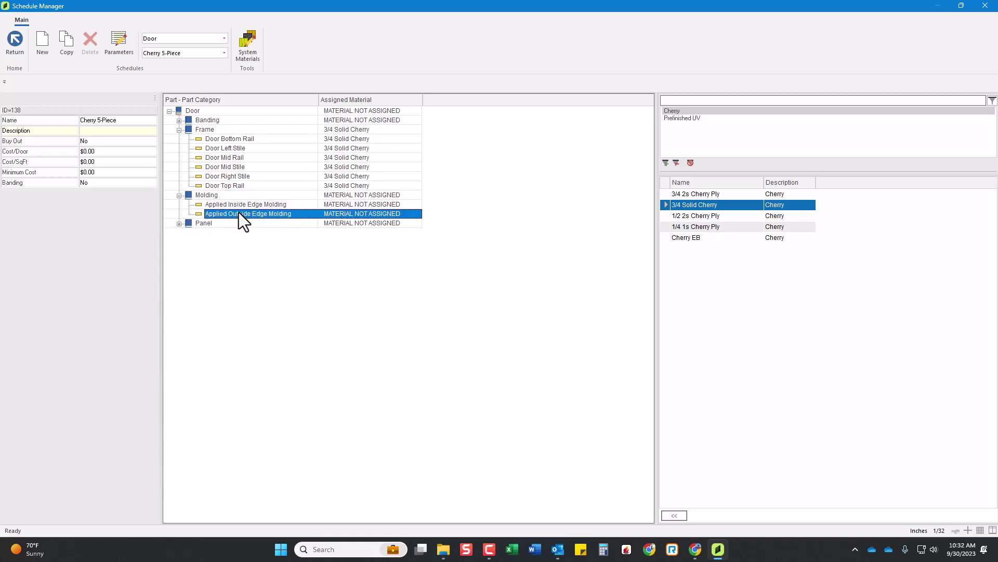
click(178, 196)
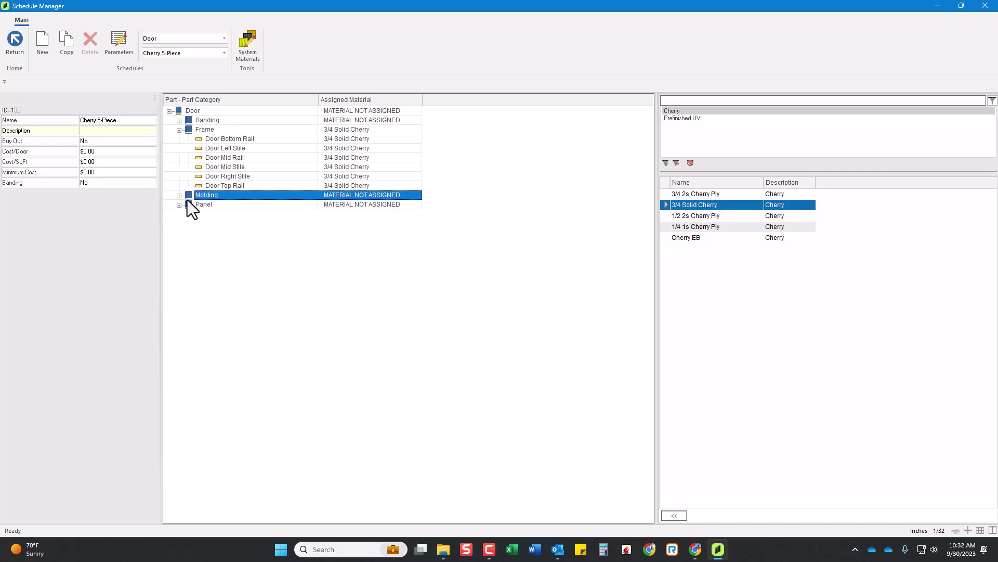
click(180, 205)
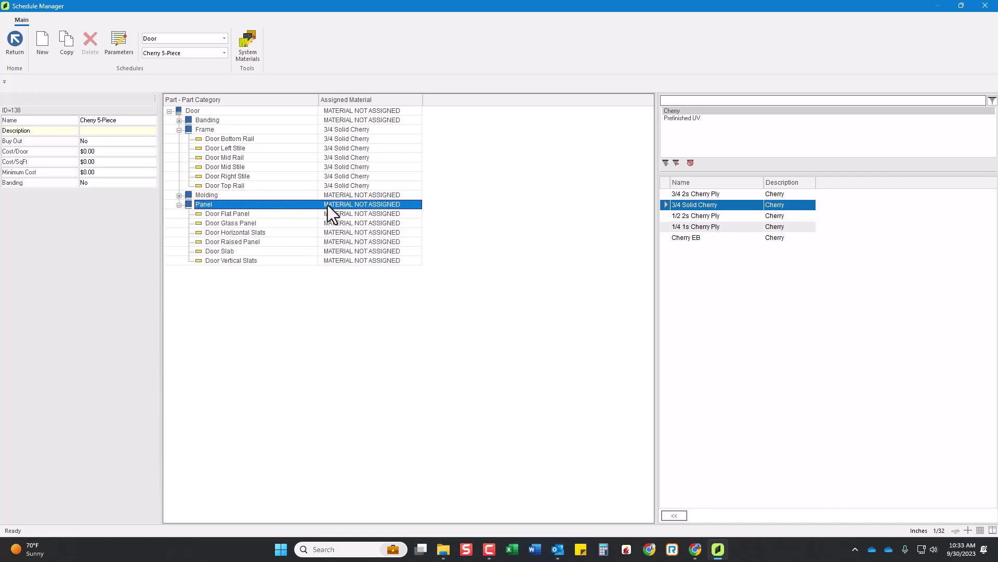
Give Door Flat Panel 1/4 1s Cherry Ply and Door Glass Panel 1/4 Glass, using a 'glass' filter.
click(690, 229)
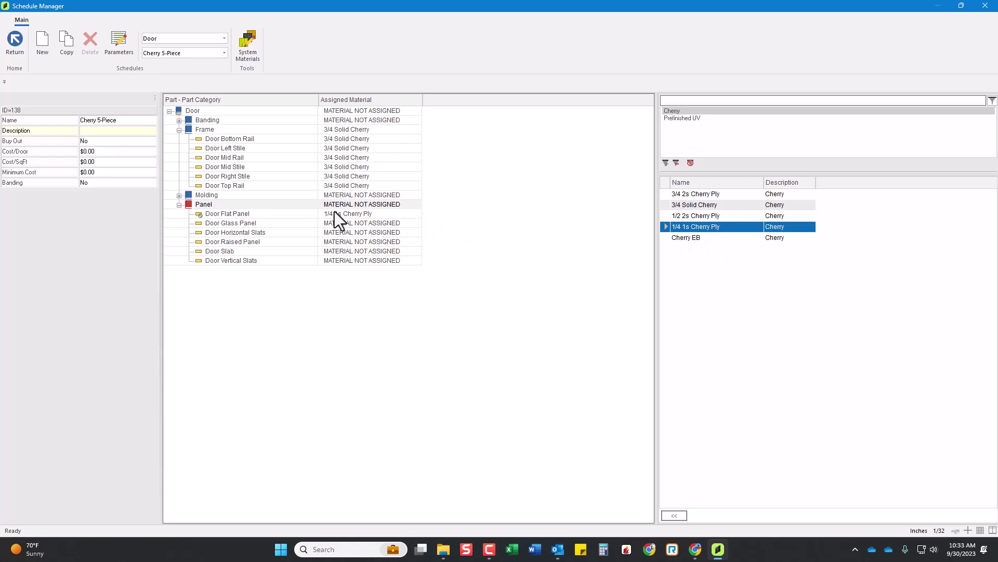
click(312, 224)
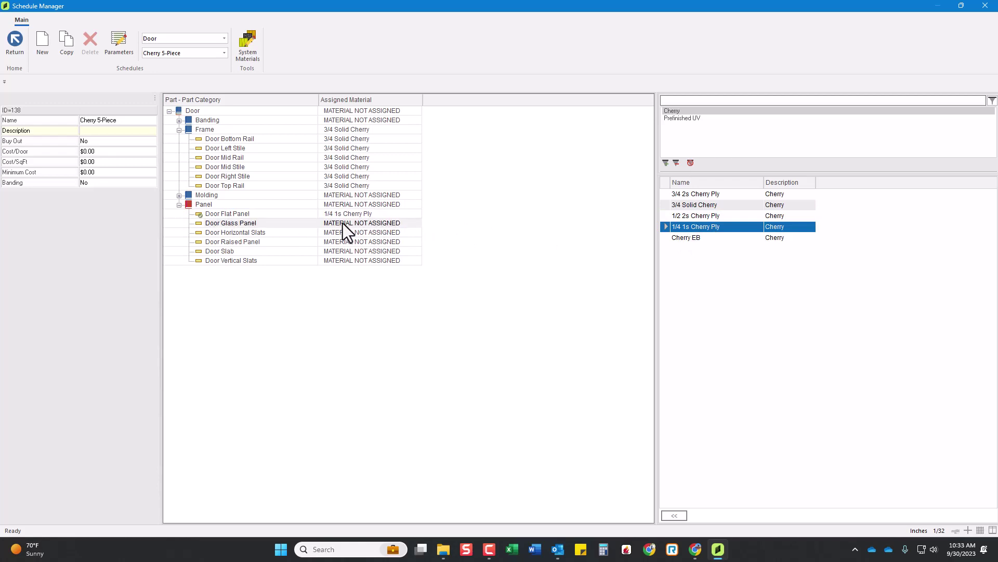
click(734, 103)
text(glass)
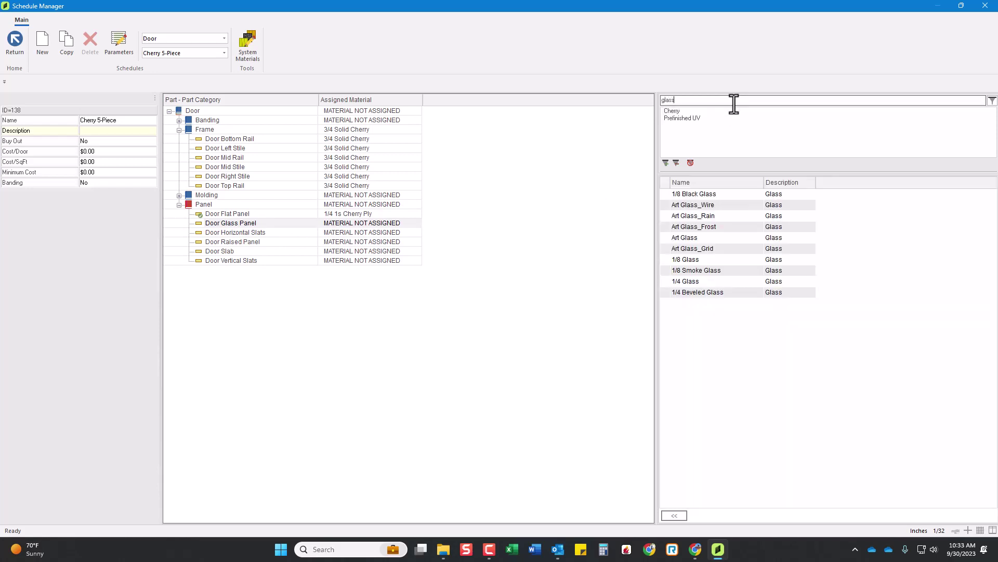
click(699, 259)
click(691, 282)
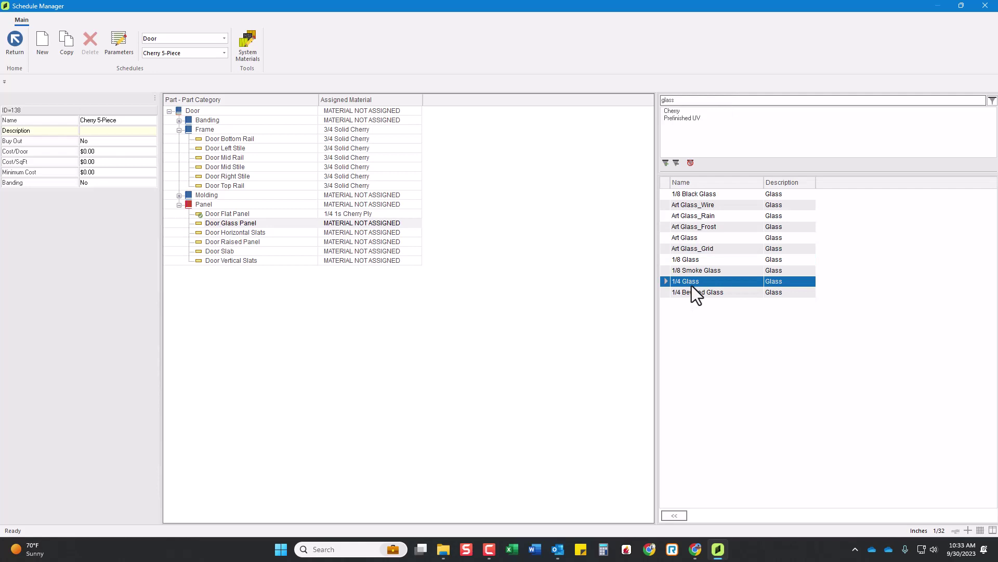
double_click(348, 225)
double_click(685, 100)
key(BackSpace)
Assign 3/4 Solid Cherry to the remaining panel parts, such as Door Horizontal Slats.
click(333, 235)
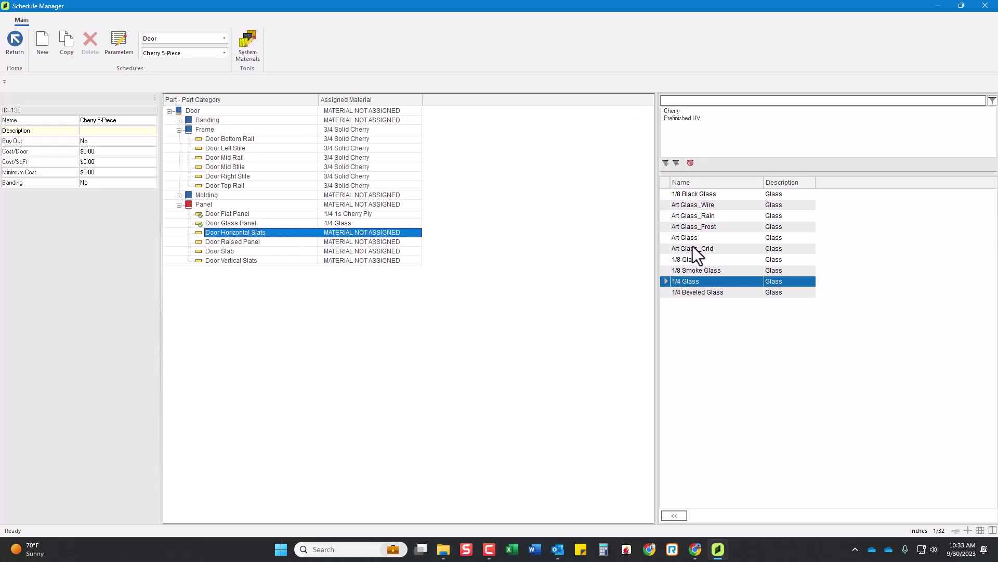
click(684, 114)
click(694, 206)
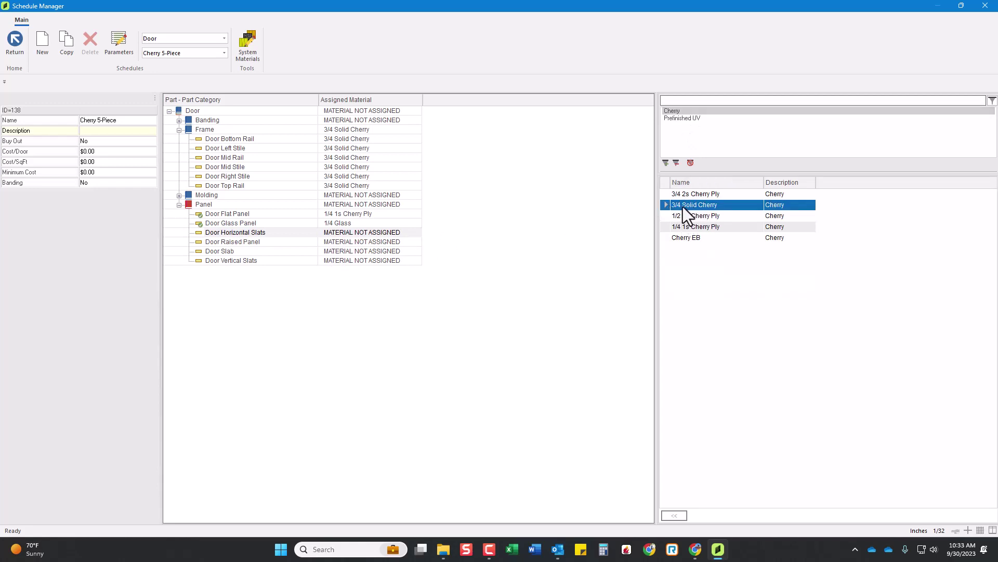
double_click(335, 204)
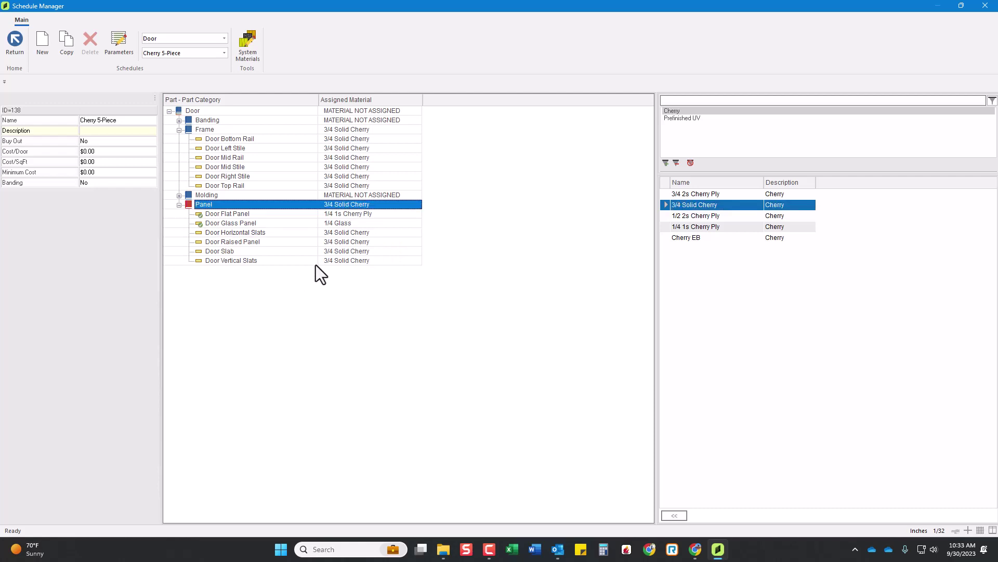
click(341, 252)
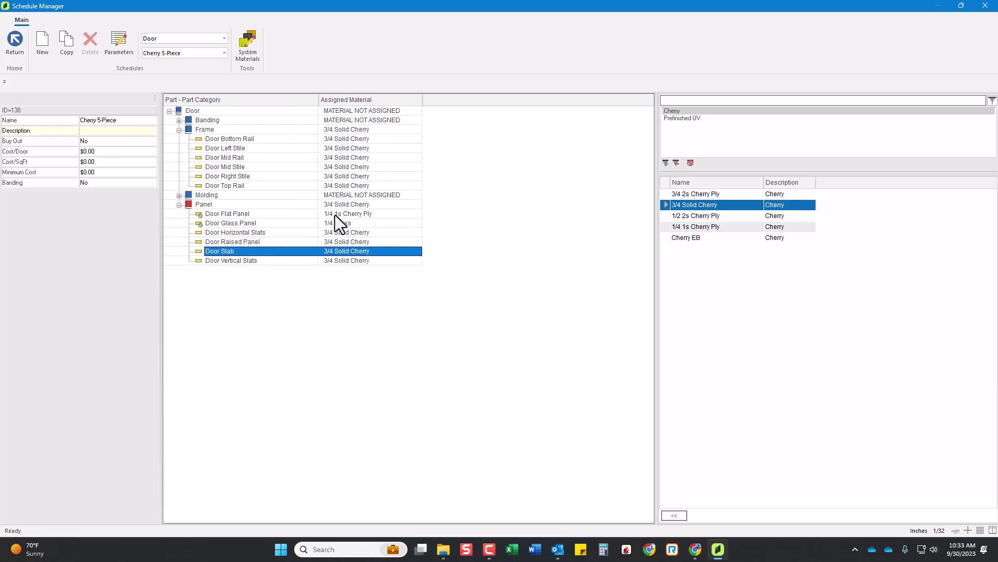
click(109, 184)
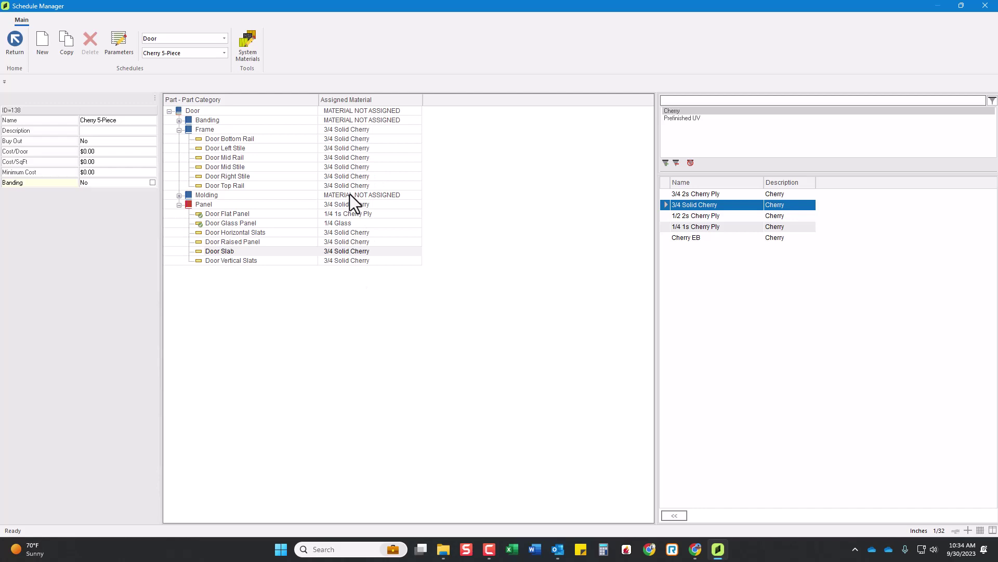
click(157, 66)
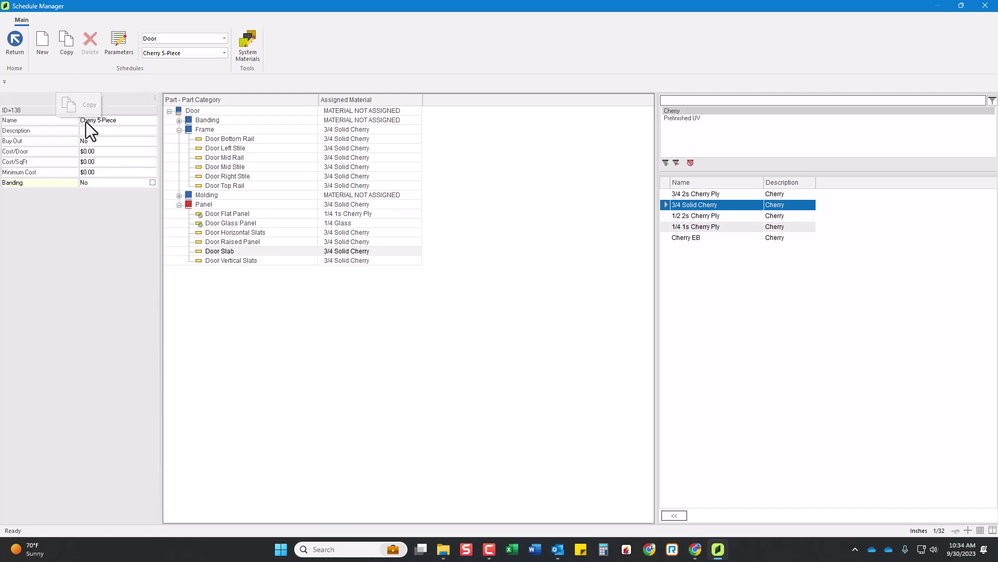
Duplicate Cherry 5-Piece, rename the copy 'Cherry Slab' and clear its 'New Door' description.
click(64, 56)
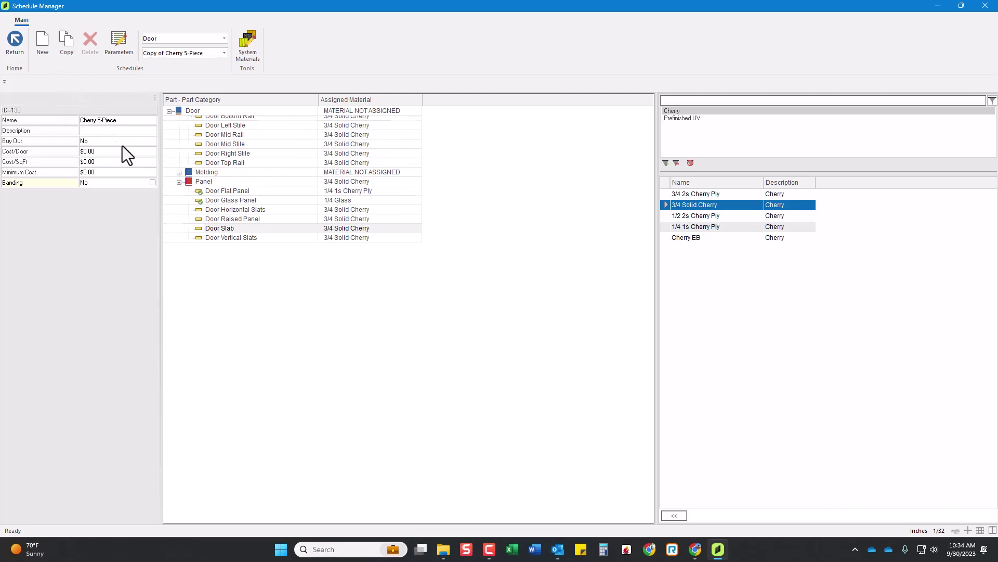
click(130, 120)
drag(141, 120, 117, 120)
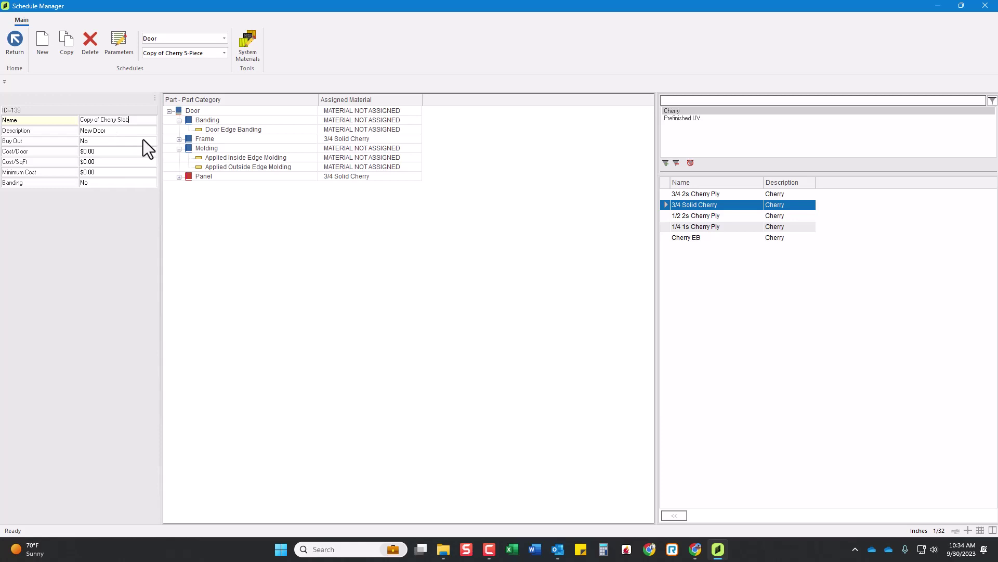
drag(100, 120, 48, 121)
key(BackSpace)
key(BackSpace)
text(Slab)
key(Return)
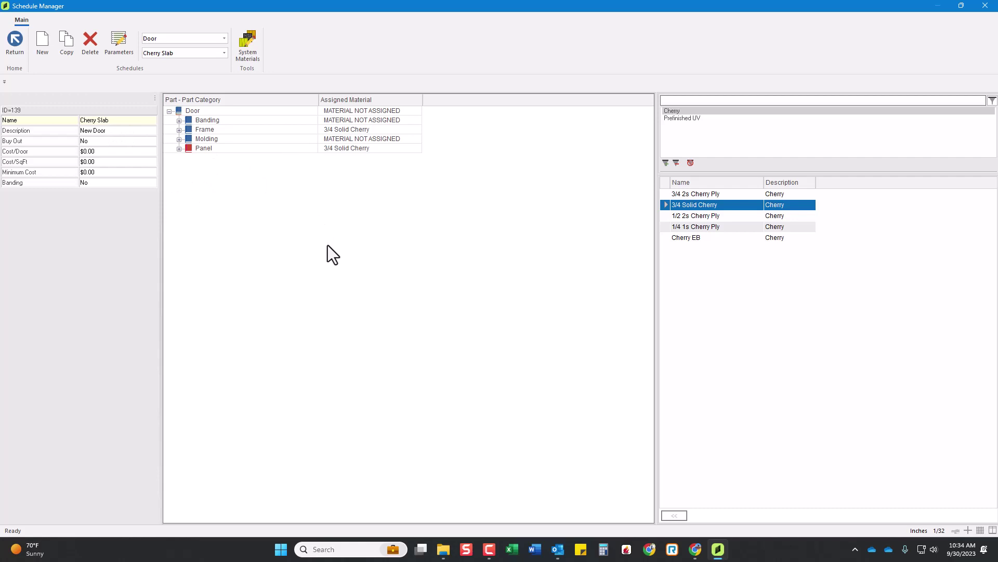
click(113, 133)
click(240, 189)
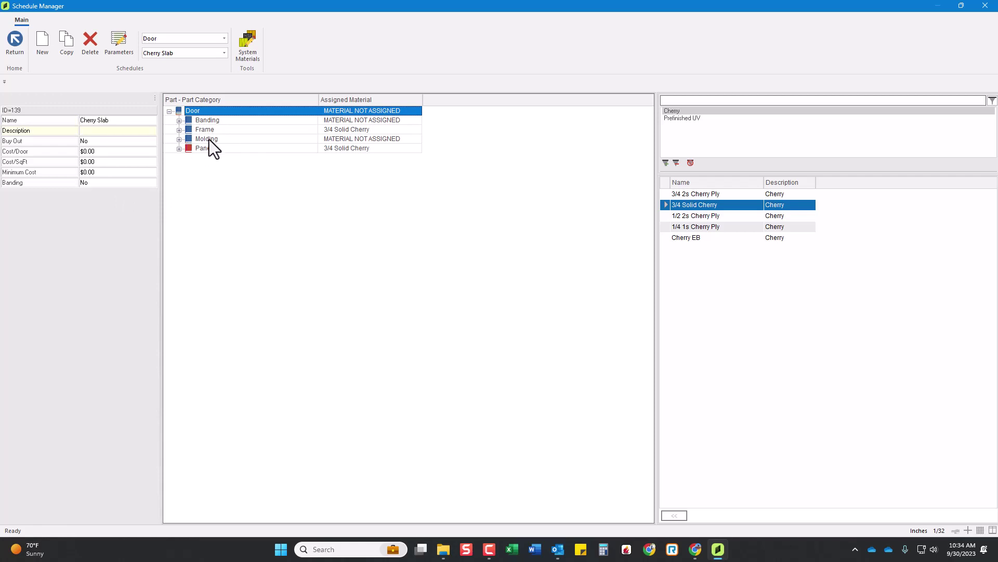
Assign Cherry EB to the Banding category, including Door Edge Banding.
click(179, 121)
click(179, 139)
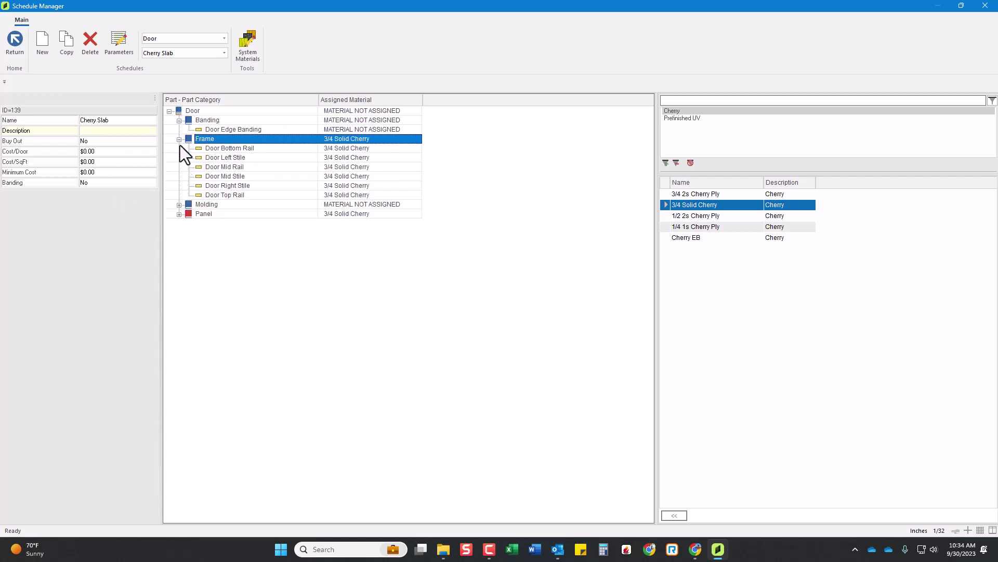
click(179, 214)
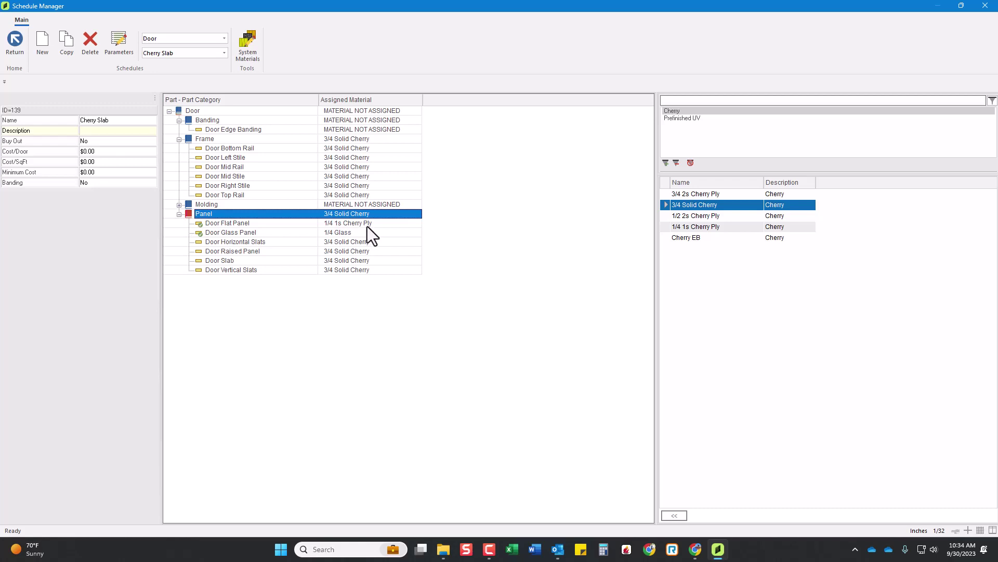
click(682, 238)
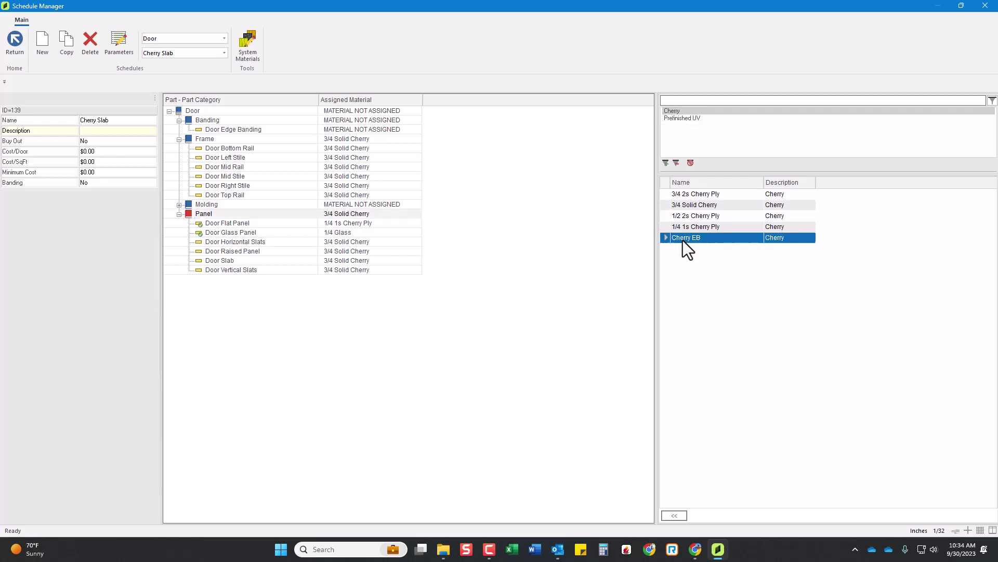
click(381, 121)
click(323, 130)
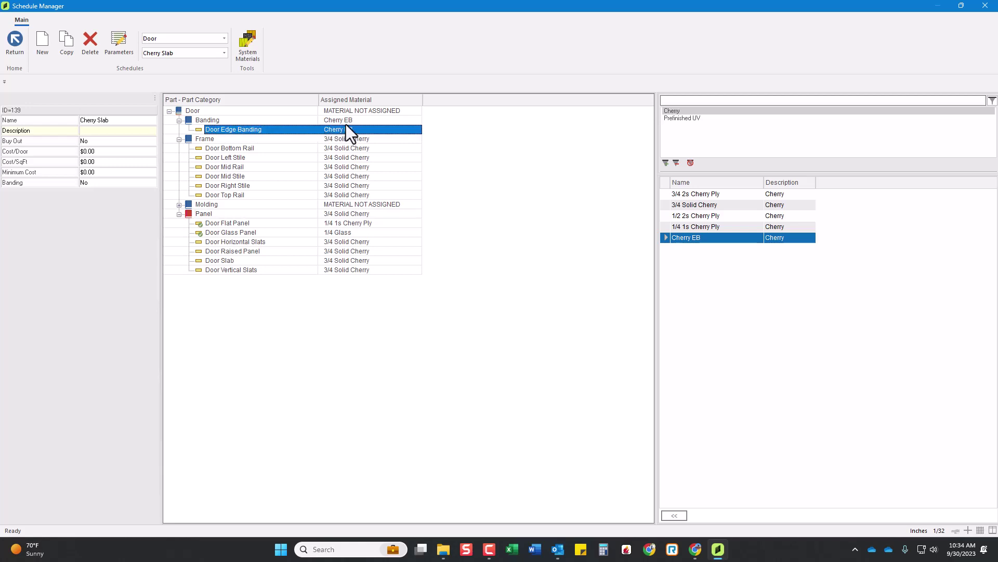
Turn the schedule's Banding setting to Yes.
click(85, 183)
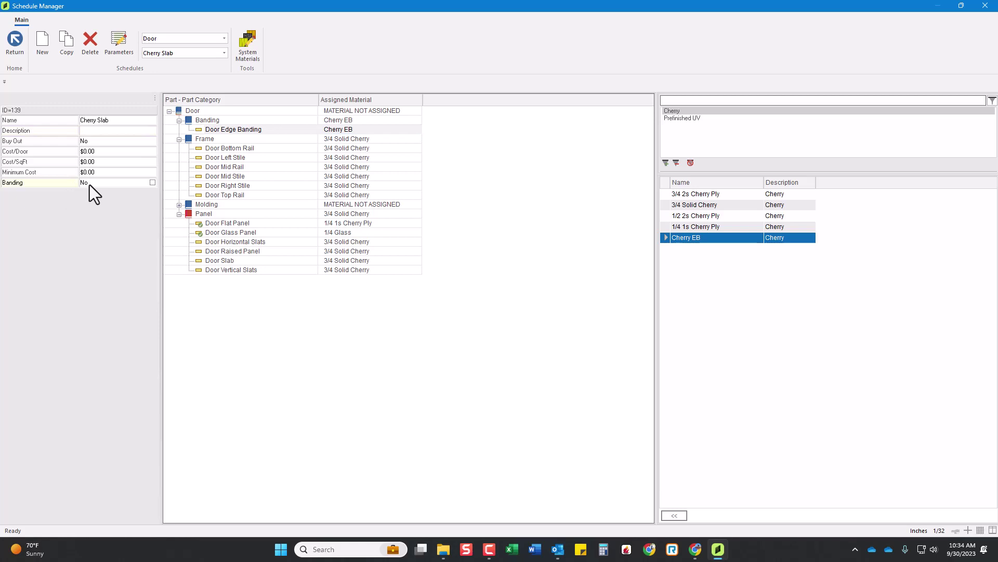
click(136, 183)
click(323, 131)
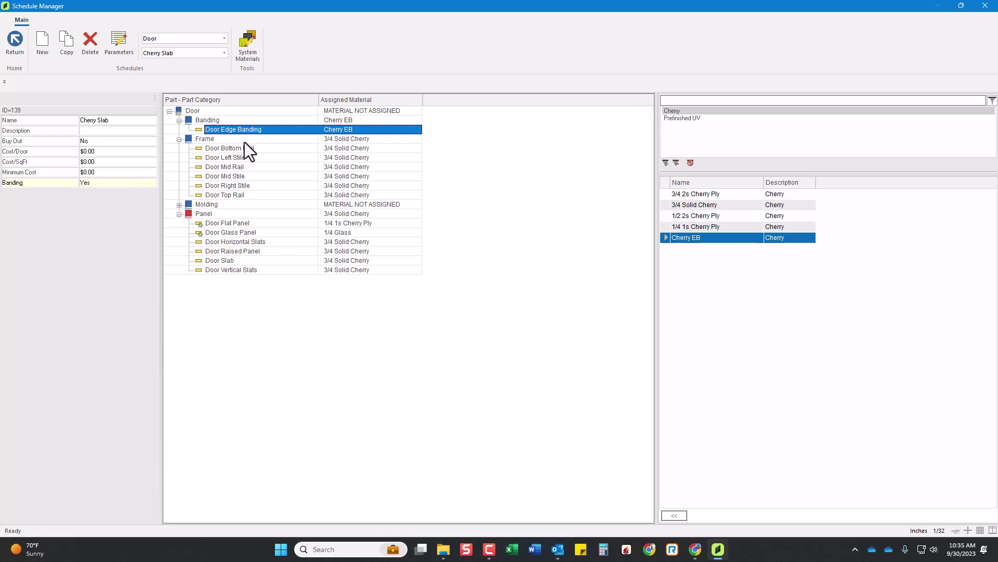
Assign 3/4 2s Cherry Ply to the Panel category's slats, raised panel and slab parts.
click(308, 141)
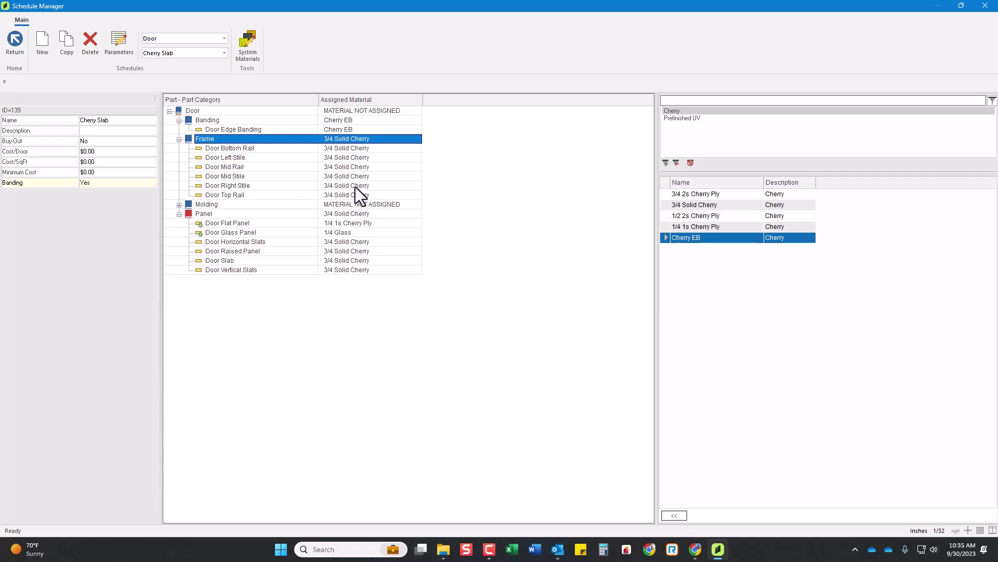
click(351, 148)
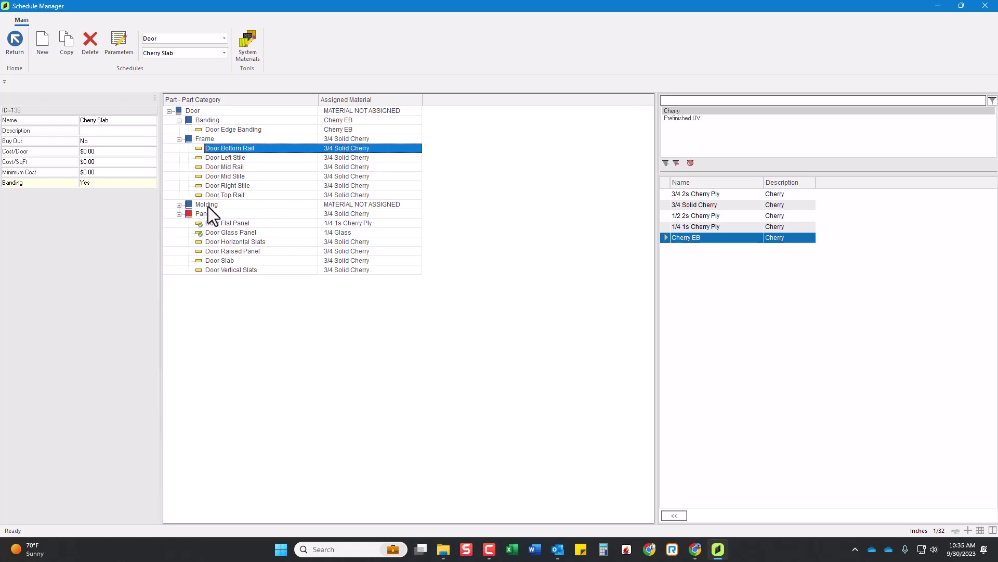
click(179, 205)
click(179, 204)
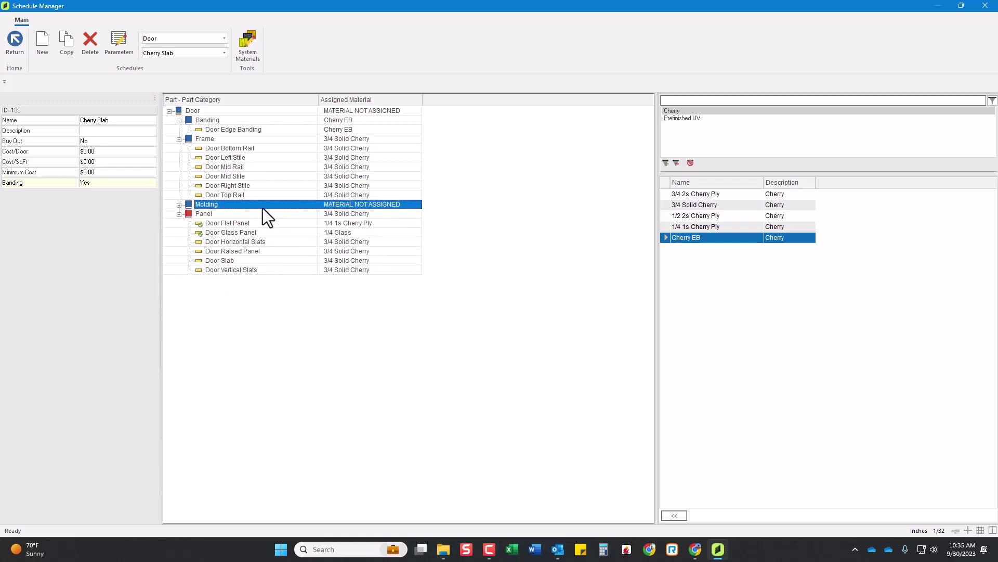
click(360, 214)
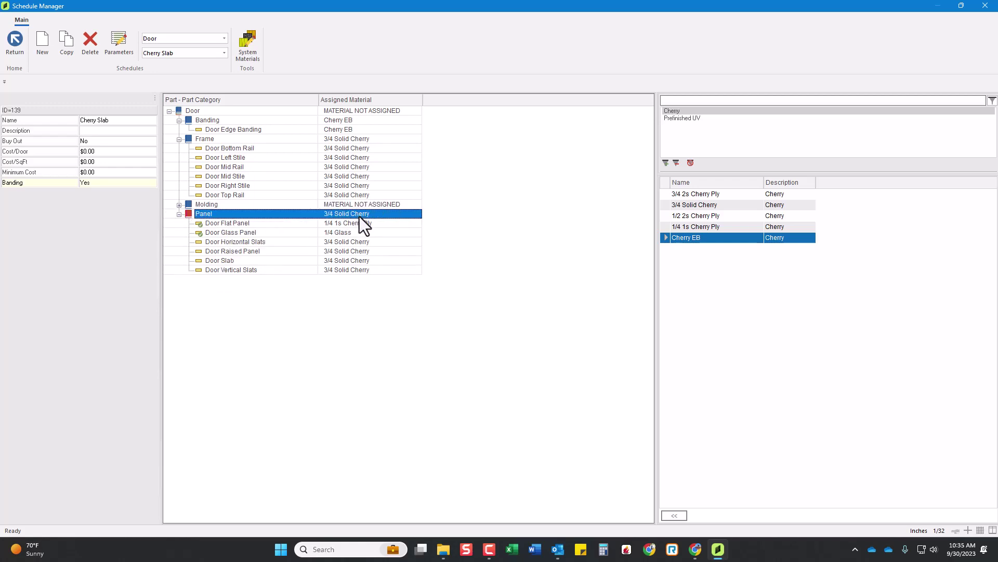
click(696, 195)
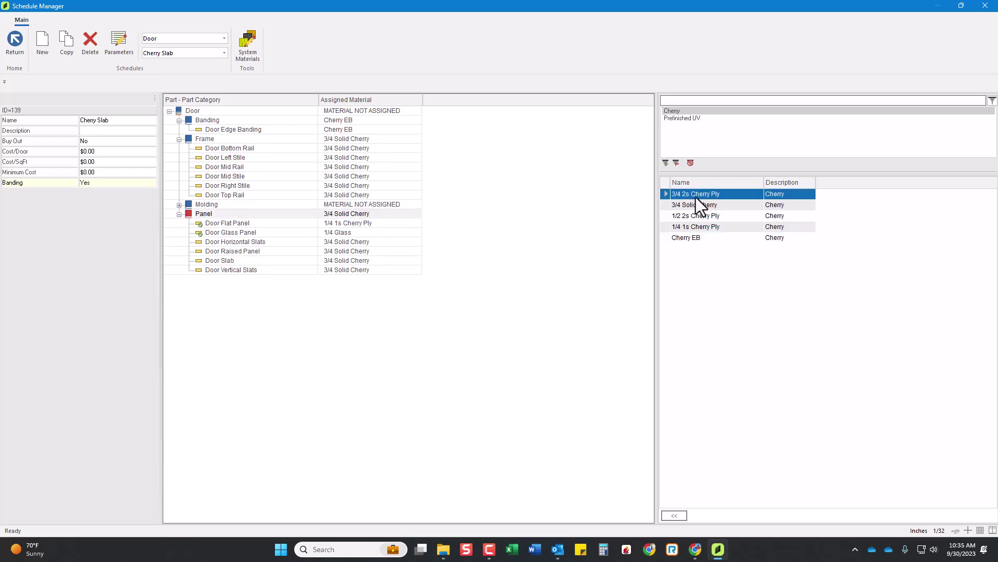
click(354, 214)
click(341, 223)
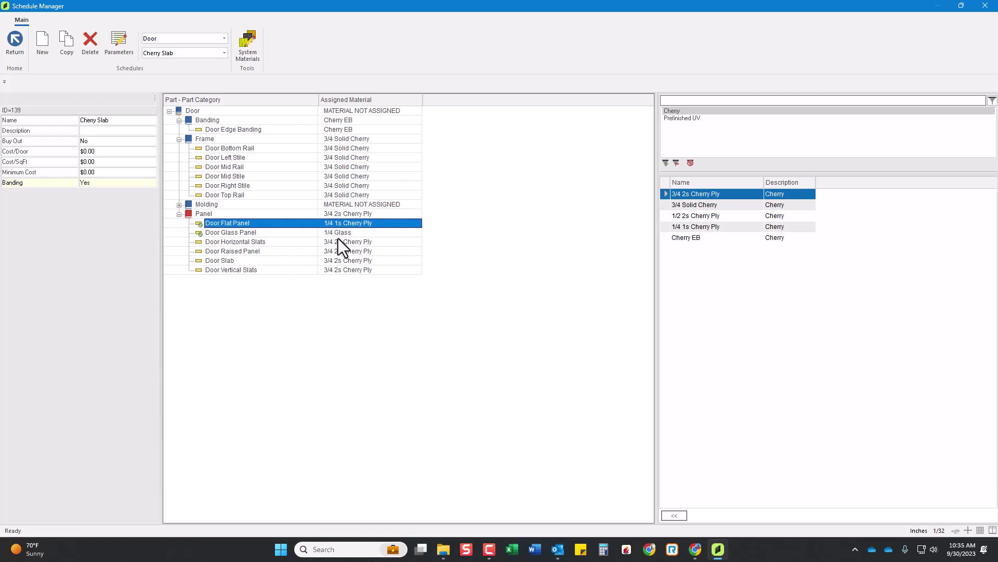
click(325, 250)
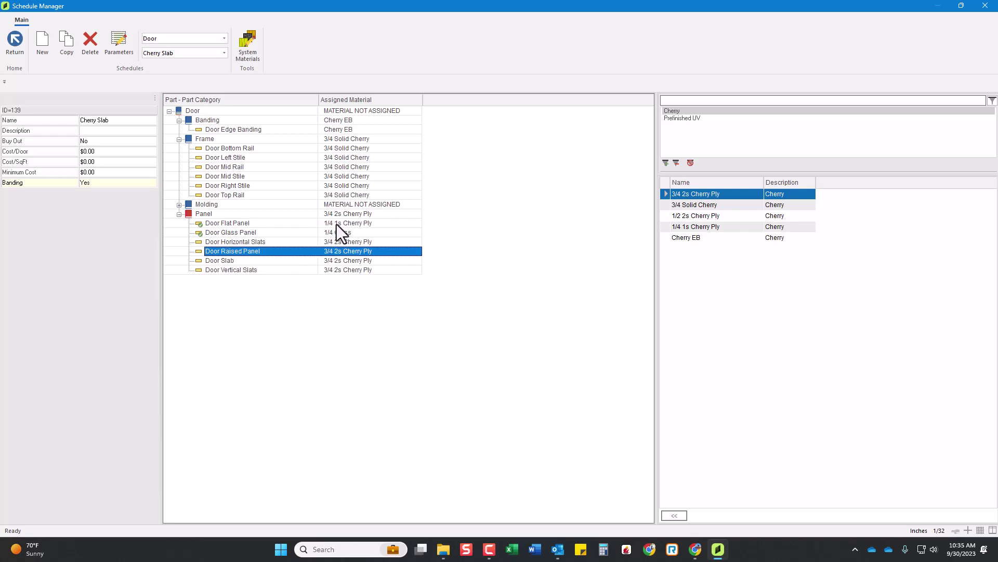
Remove the materials from Door Flat Panel and Door Raised Panel.
right_click(339, 224)
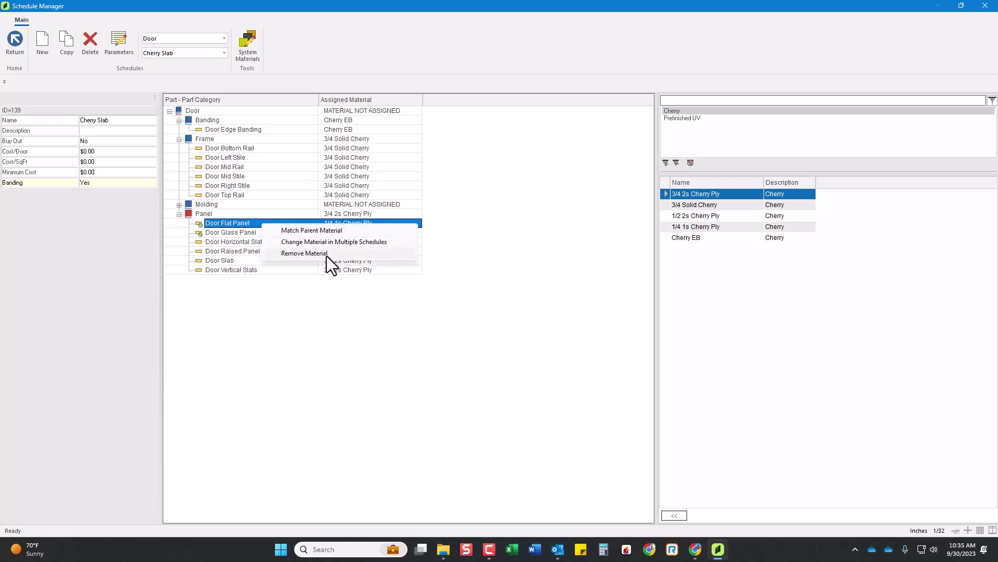
click(326, 255)
click(345, 254)
right_click(345, 254)
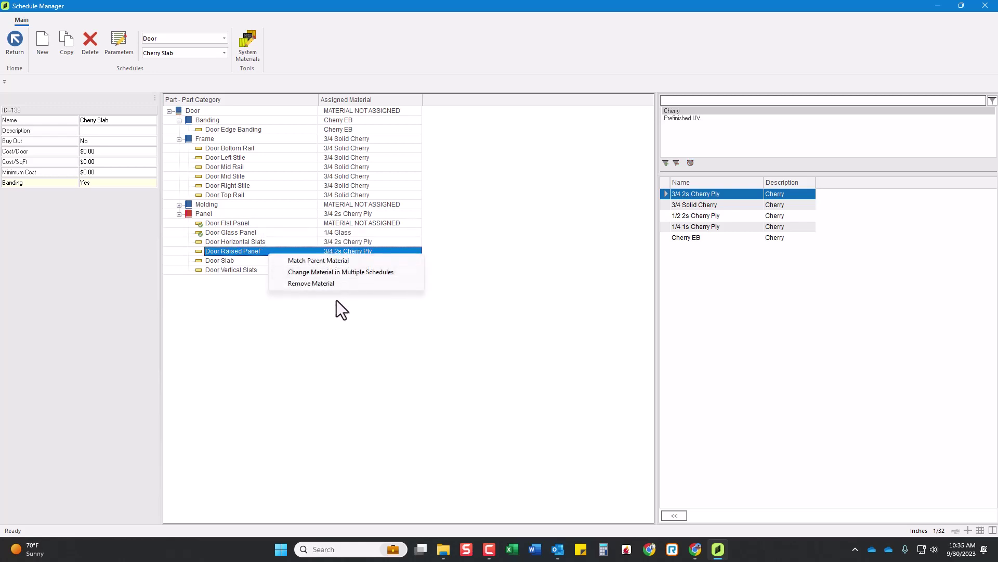
click(326, 284)
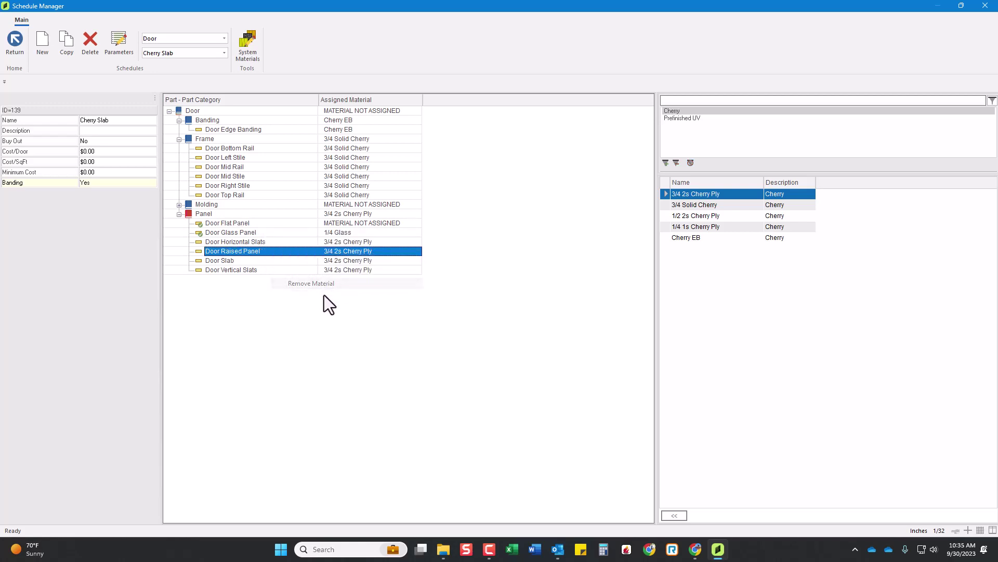
Make both panels match their parent material, then give Door Flat Panel 1/4 1s Cherry Ply.
click(379, 226)
right_click(379, 225)
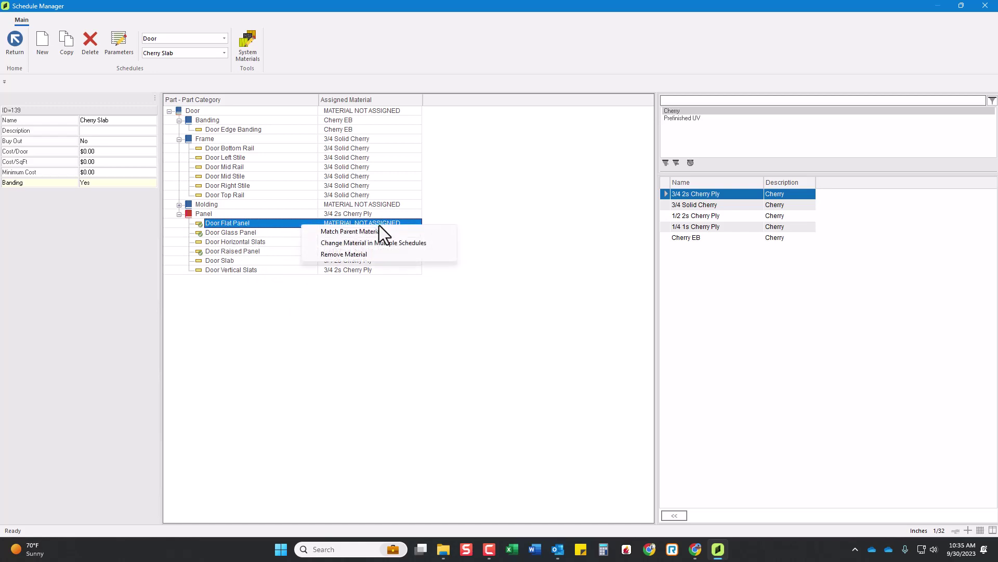
click(367, 231)
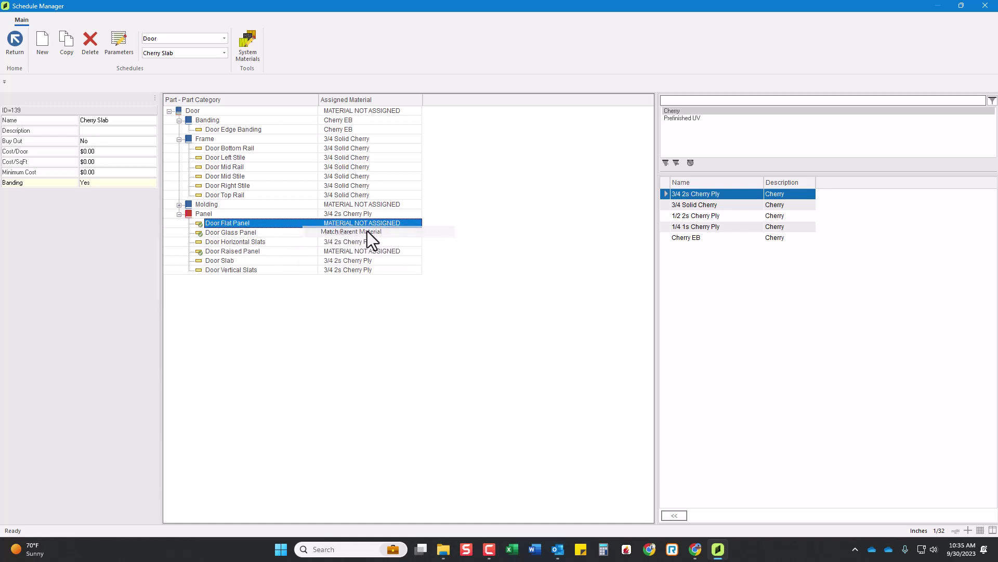
click(340, 254)
right_click(263, 252)
click(332, 258)
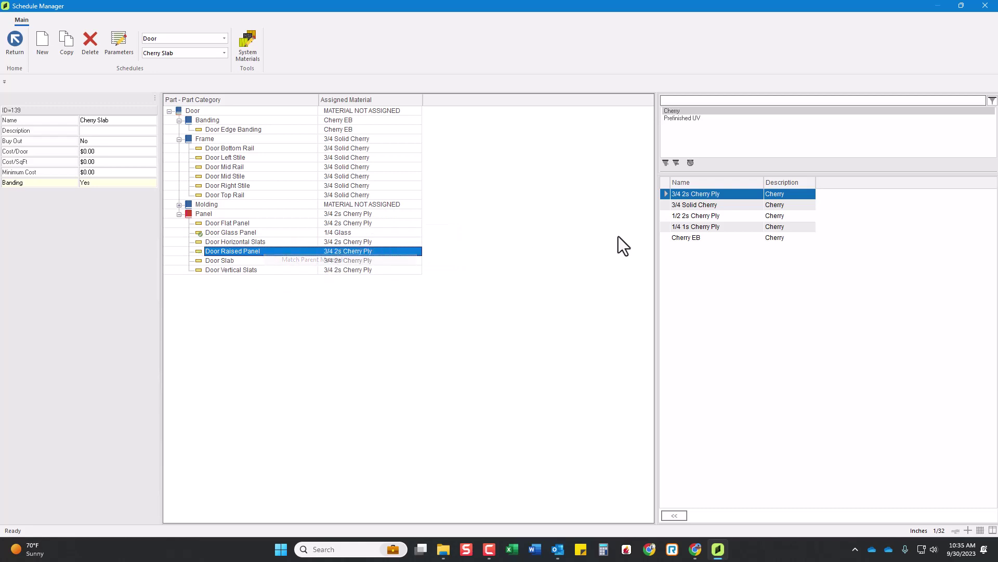
click(679, 228)
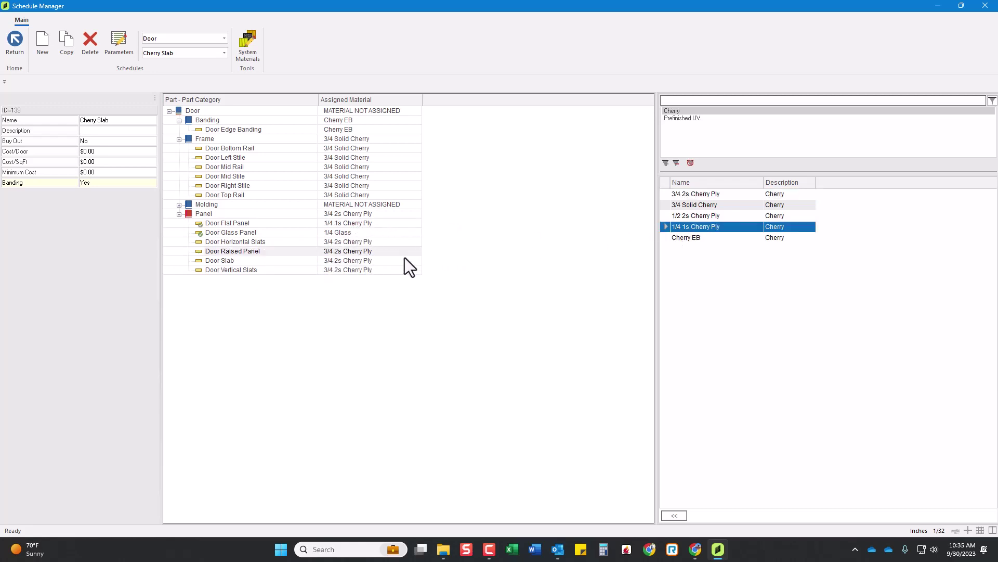
Return to the Cherry 5-Piece schedule and review its panel parts' cherry and glass materials.
click(166, 55)
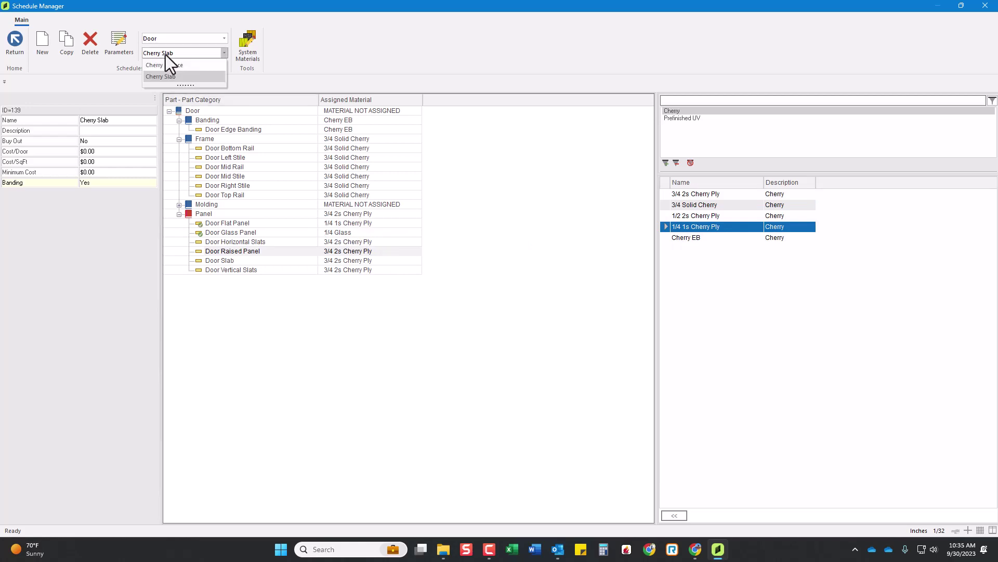
click(168, 65)
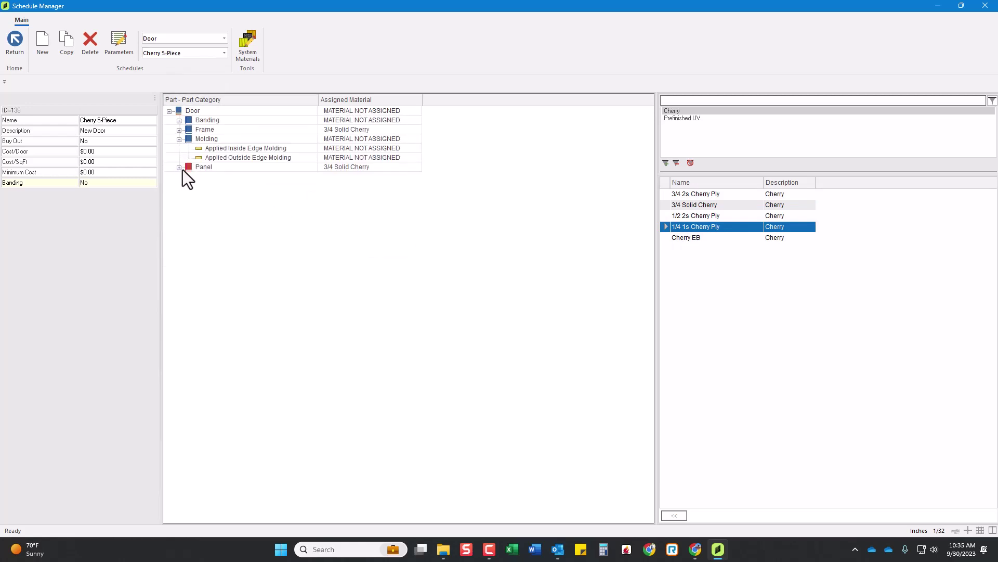
click(180, 167)
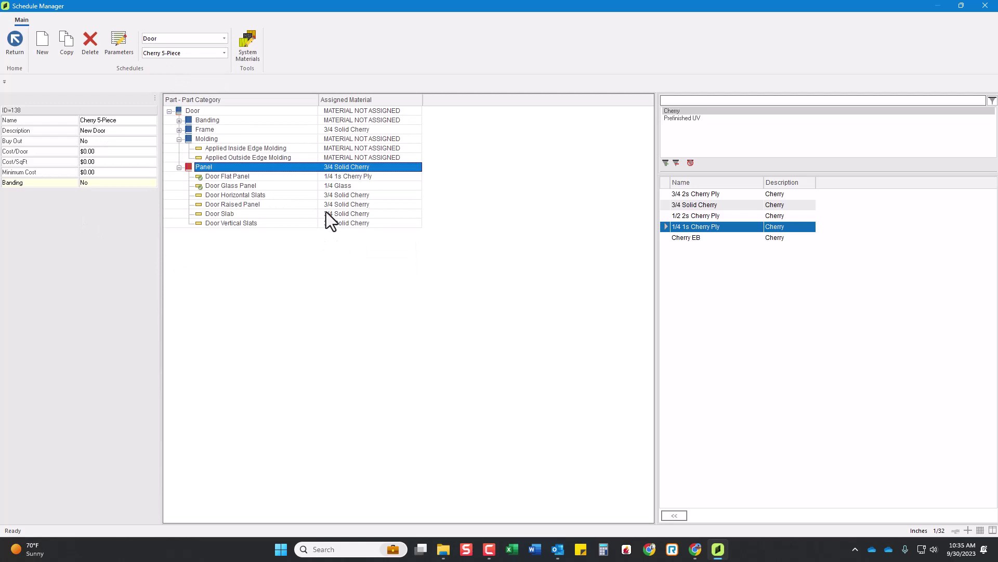
click(253, 205)
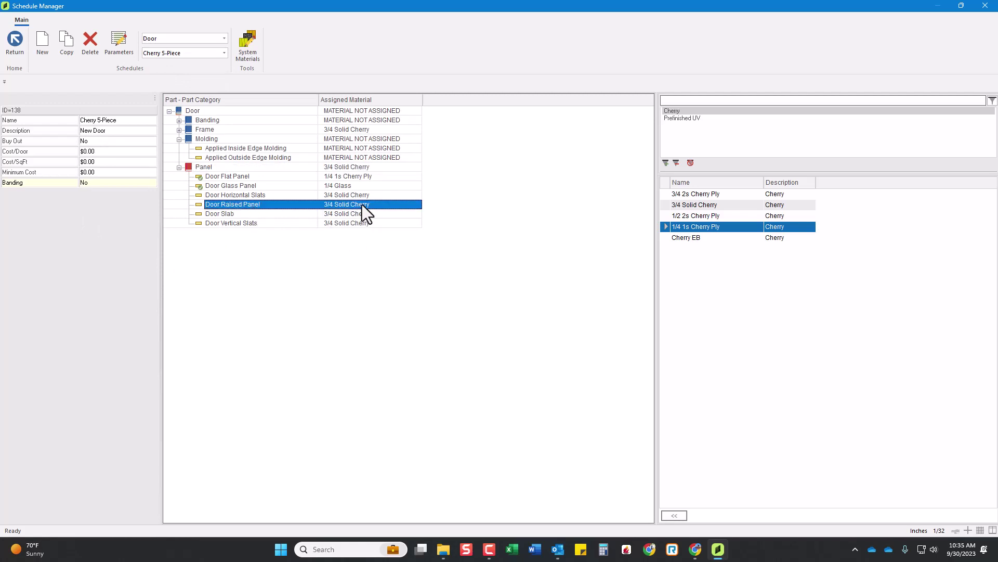